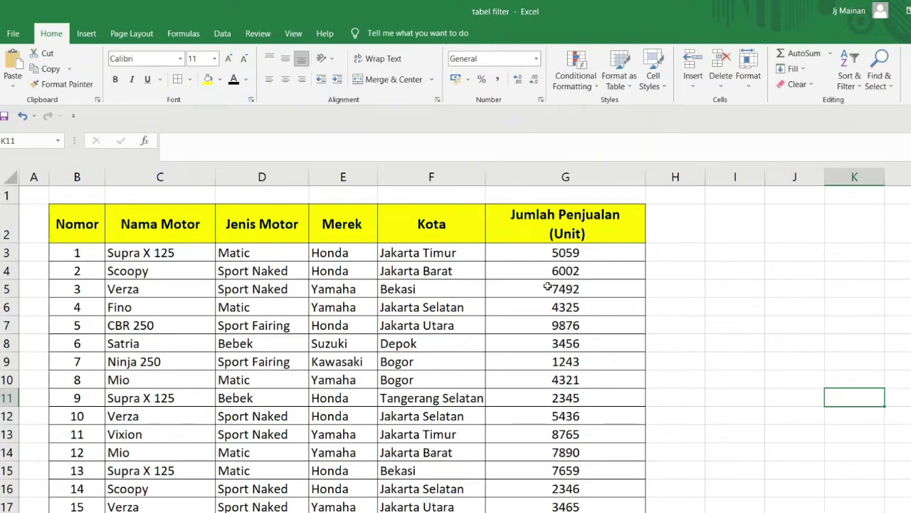
Turn on filtering for the table's header row, from Nomor to Jumlah Penjualan (Unit)
scroll(548, 285, down, 2)
scroll(549, 285, up, 2)
drag(70, 220, 508, 229)
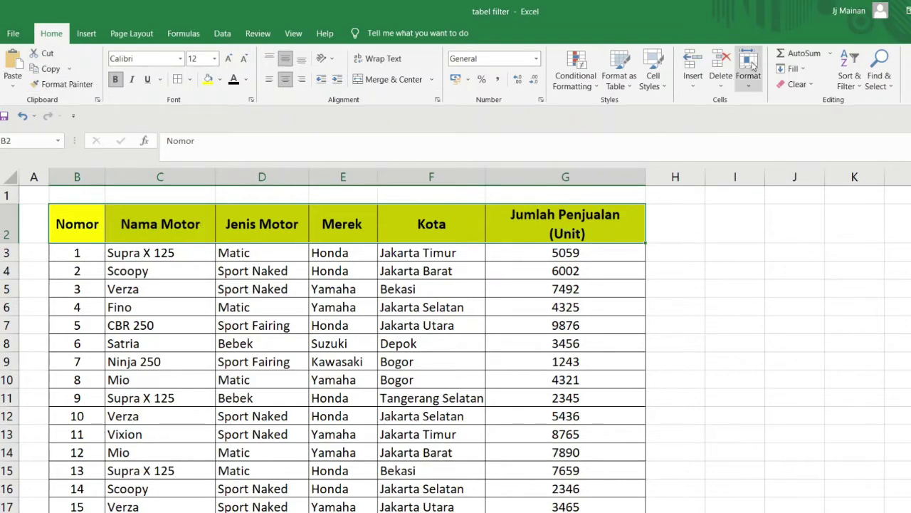
click(860, 84)
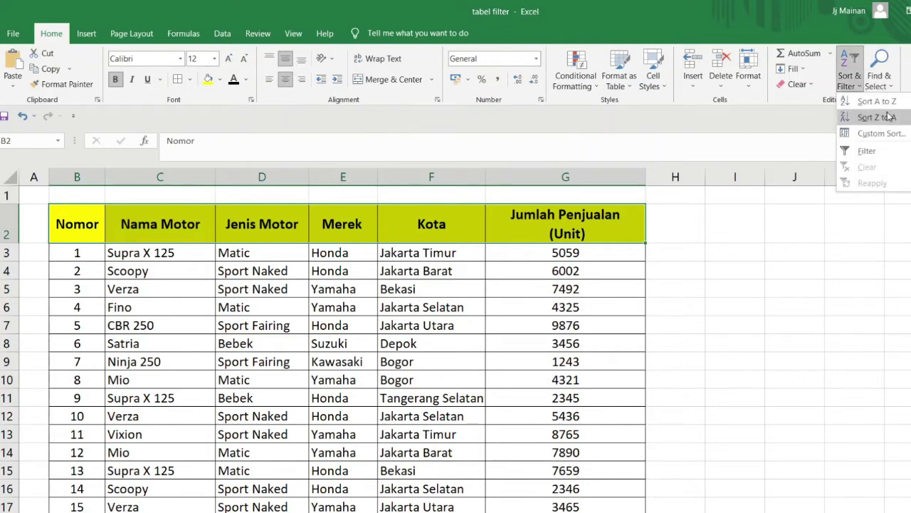
click(873, 153)
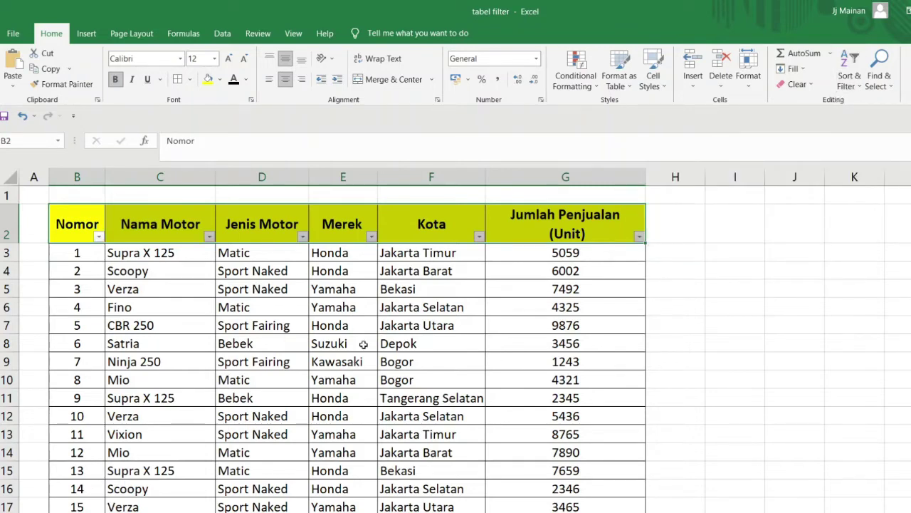
Filter the Nama Motor column to show only Ninja 250
click(271, 339)
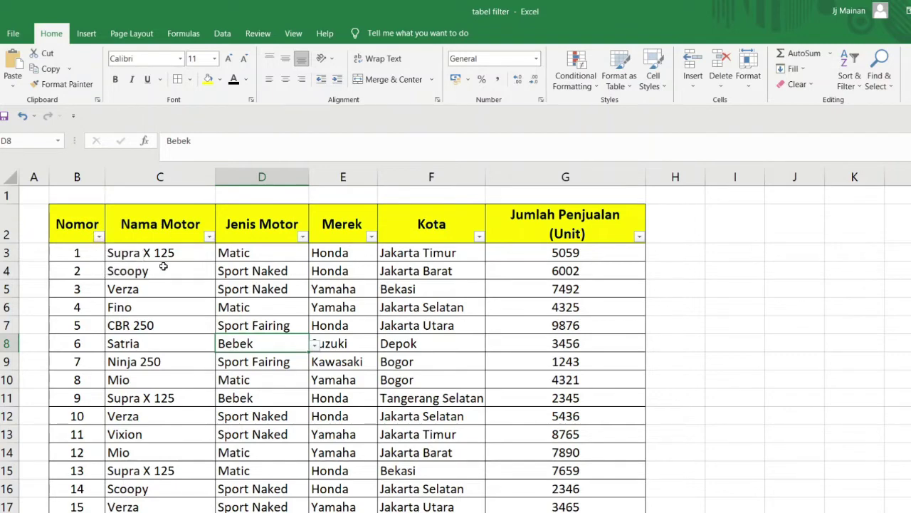
click(210, 256)
click(162, 233)
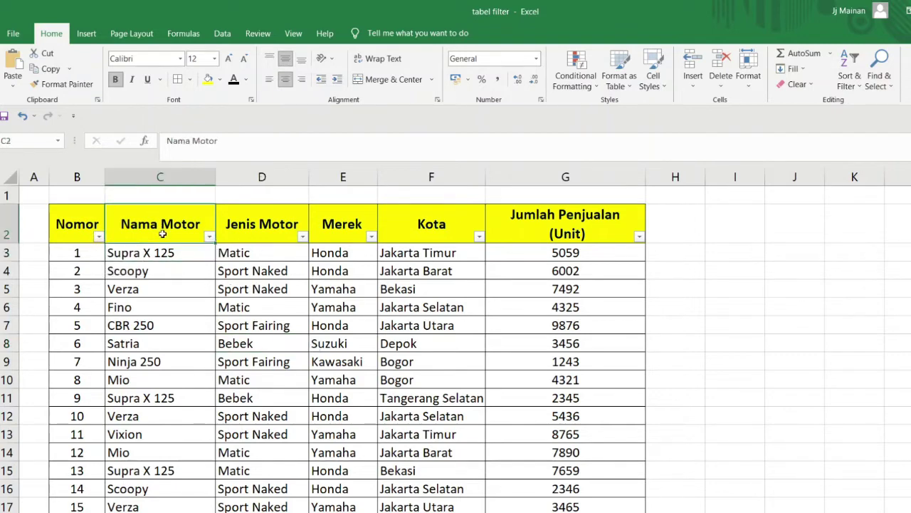
click(210, 237)
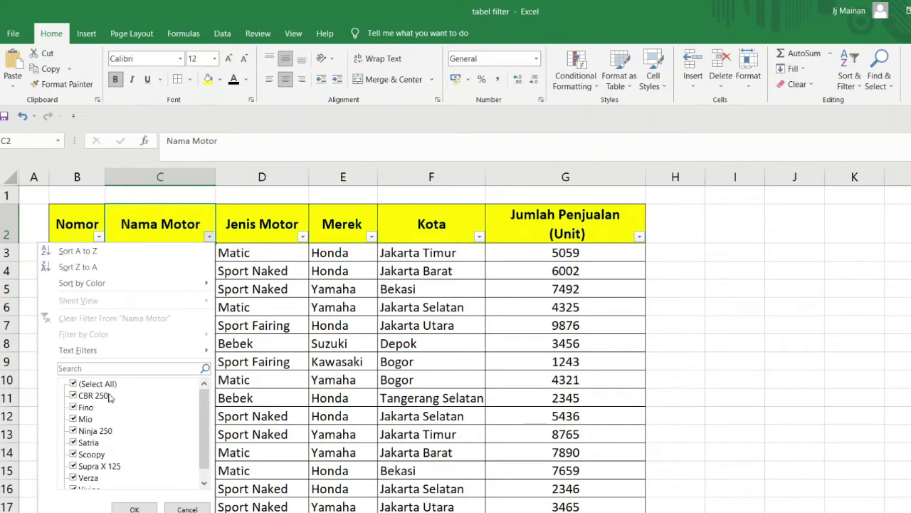
click(73, 384)
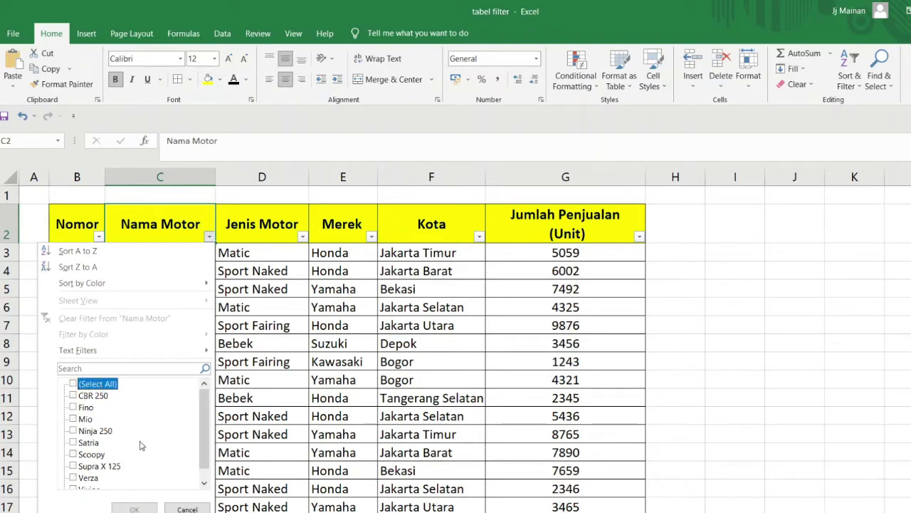
click(73, 418)
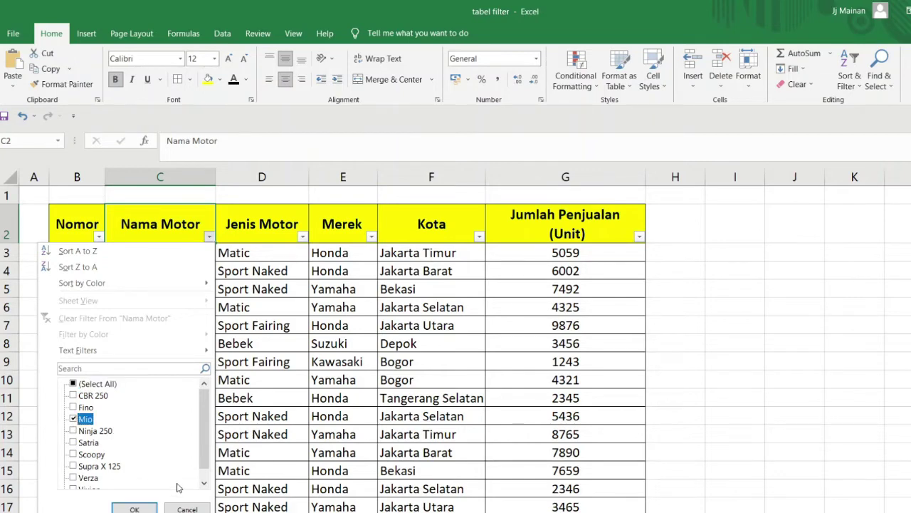
click(134, 508)
click(73, 384)
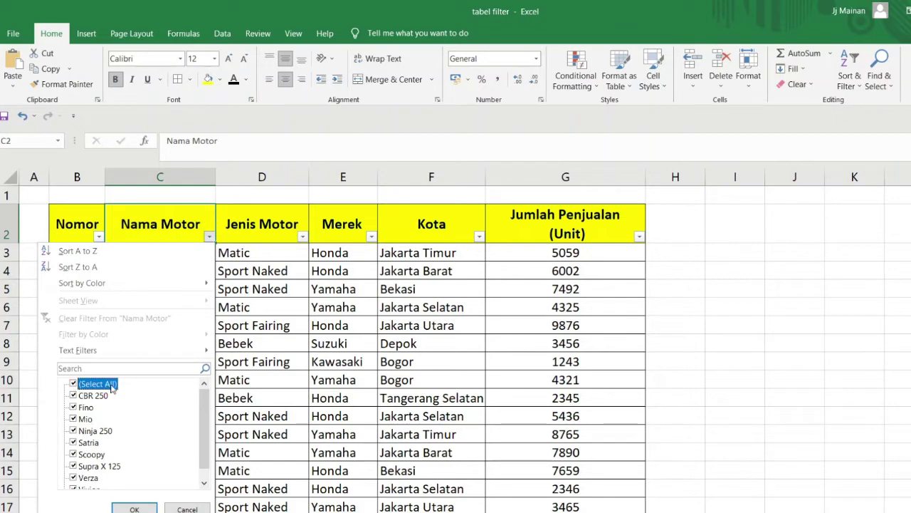
click(73, 384)
click(74, 431)
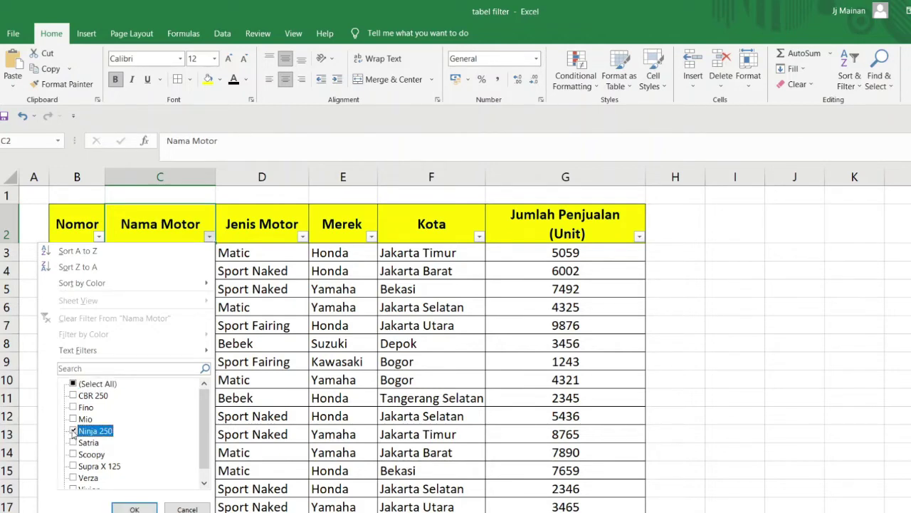
click(134, 509)
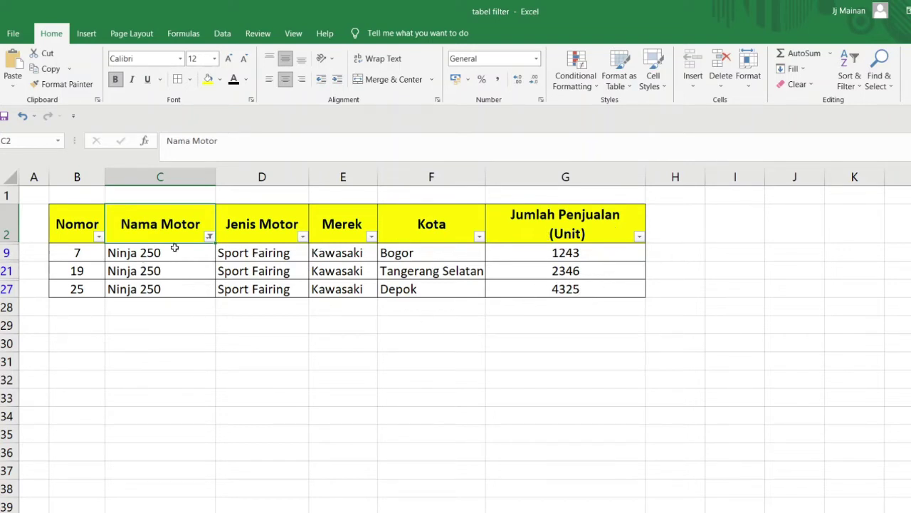
Apply the Nama Motor filter with CBR 250 added to Ninja 250, and reset the column to show all names
click(208, 236)
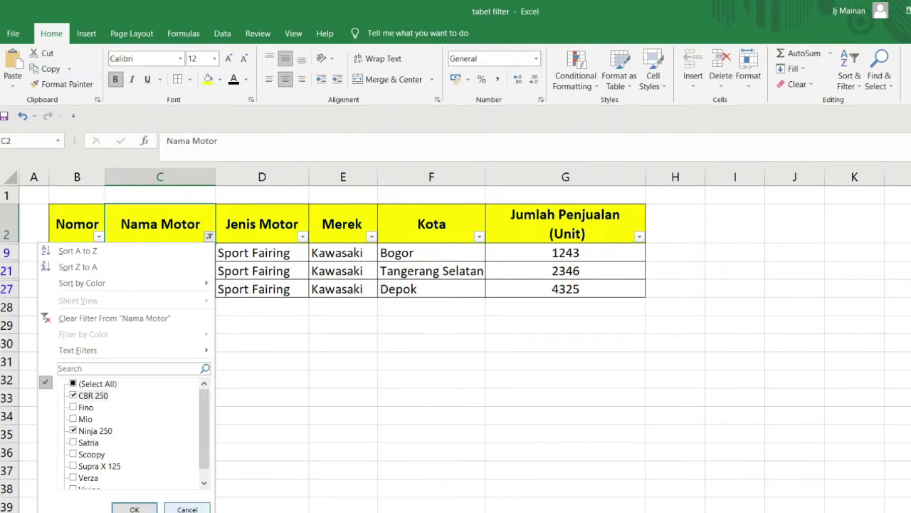
click(134, 509)
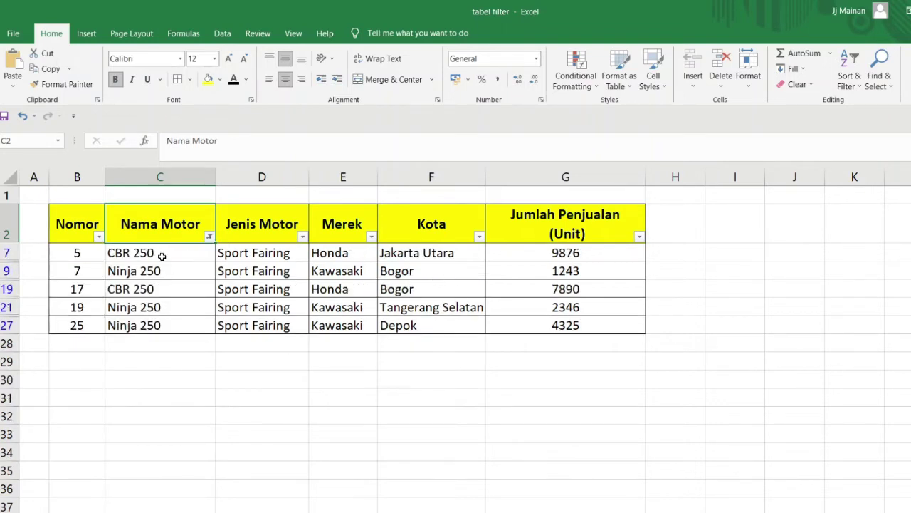
click(209, 237)
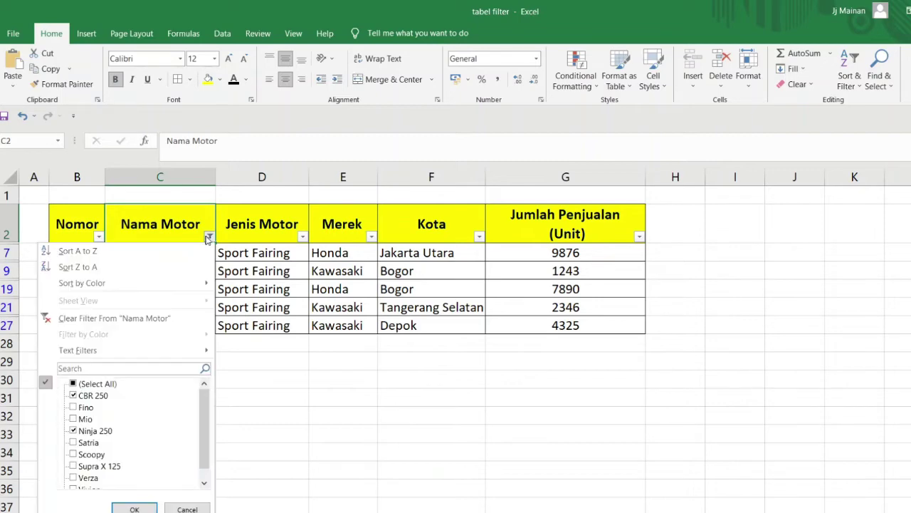
click(73, 384)
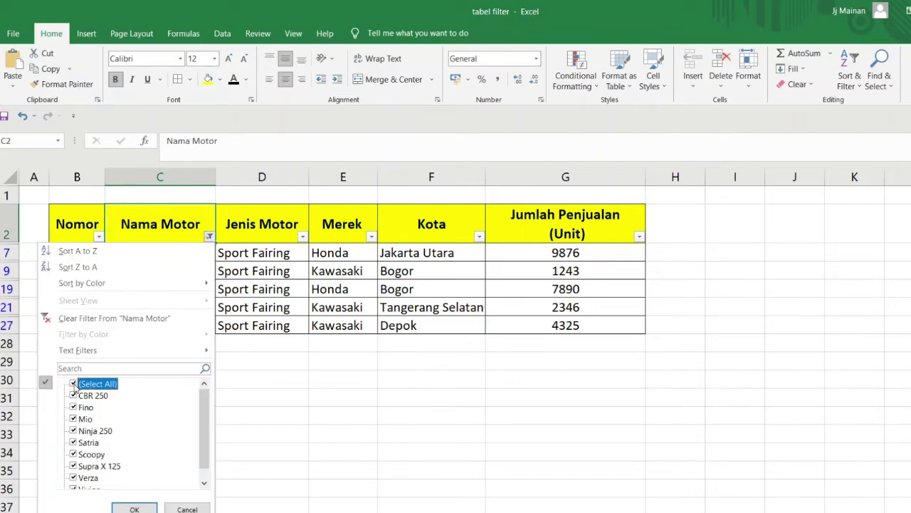
click(134, 507)
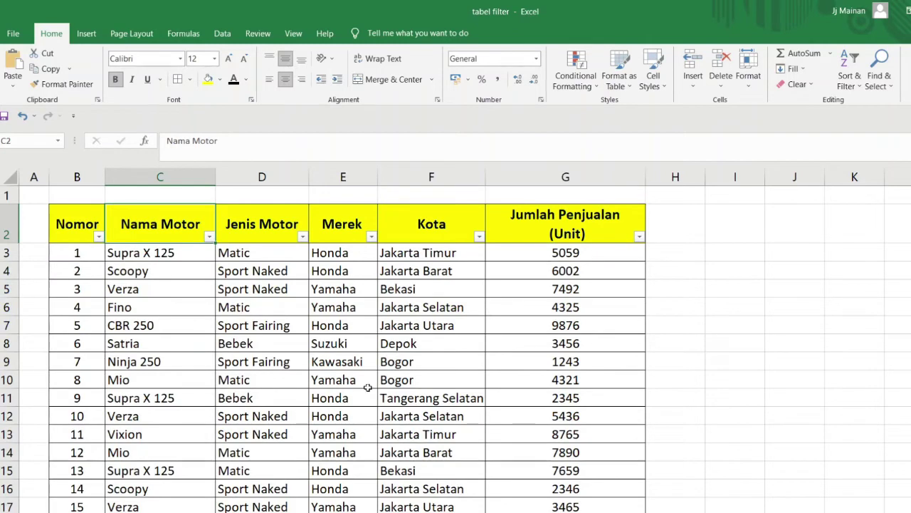
Filter the Jenis Motor column to show only Matic
scroll(361, 379, down, 3)
scroll(362, 372, up, 3)
click(303, 237)
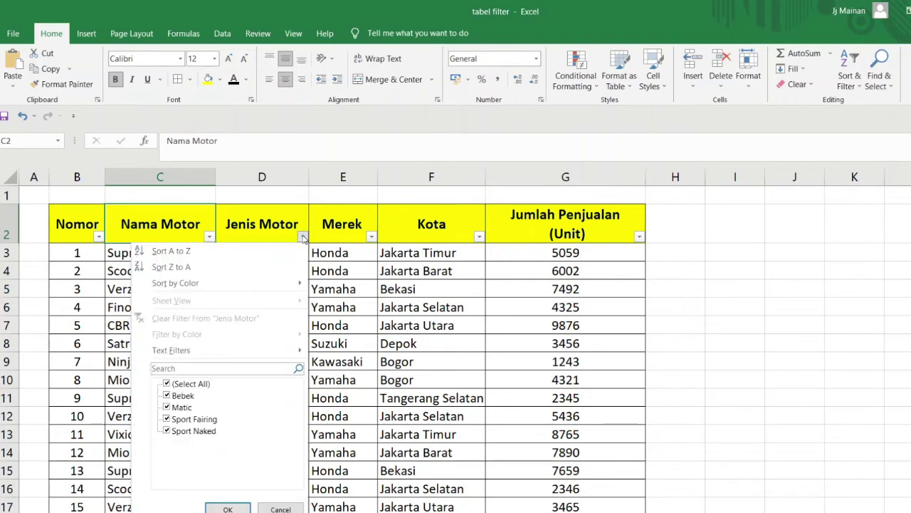
click(170, 384)
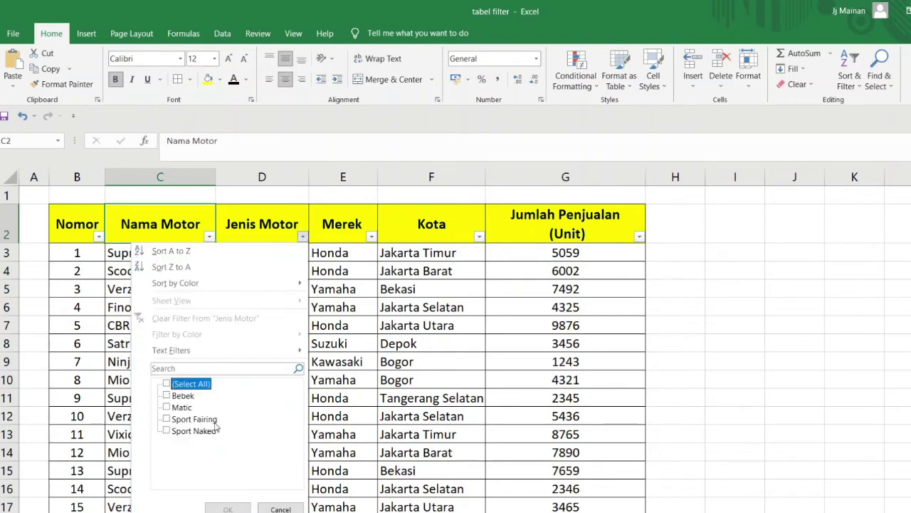
click(176, 408)
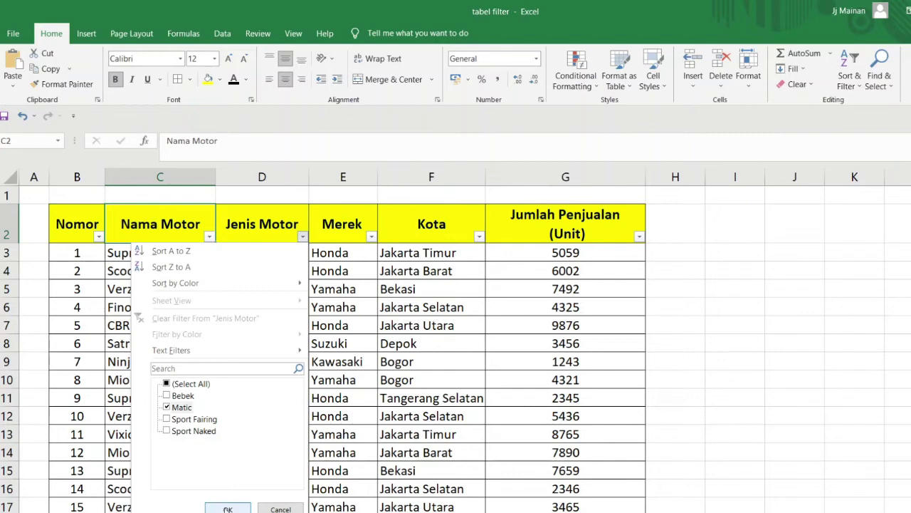
click(227, 508)
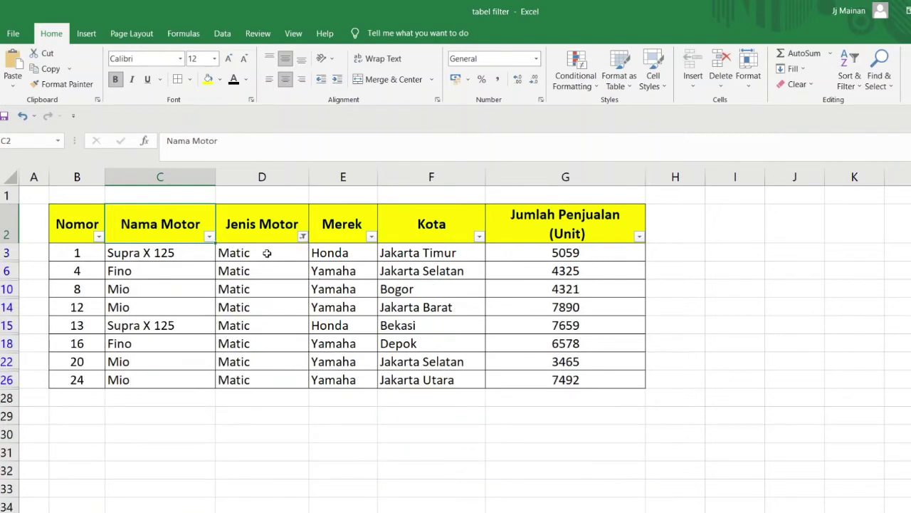
Reset the Jenis Motor filter to include all motorcycle types
click(302, 236)
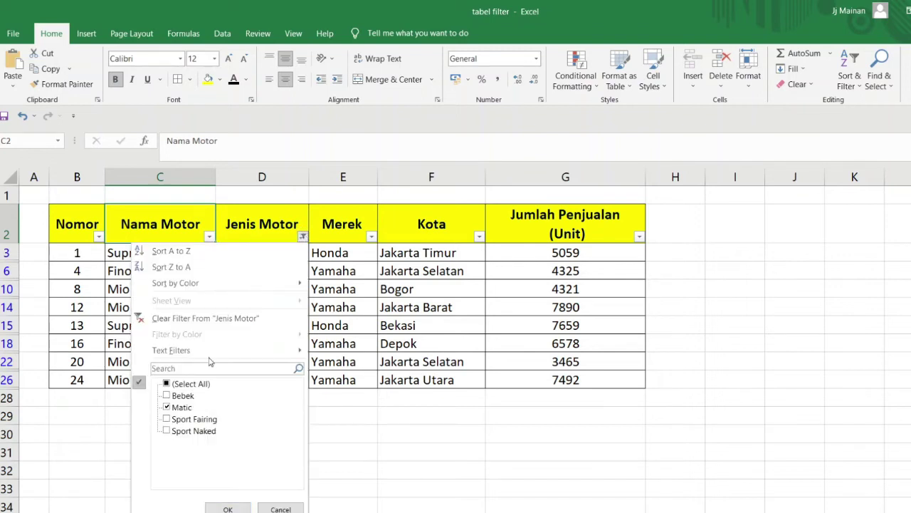
click(166, 384)
click(228, 508)
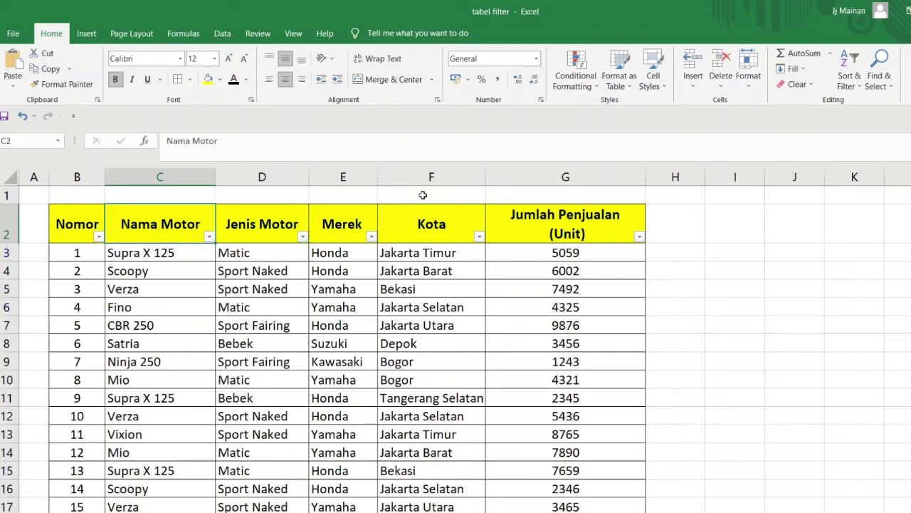
Filter the Merek column to show only Yamaha
click(371, 236)
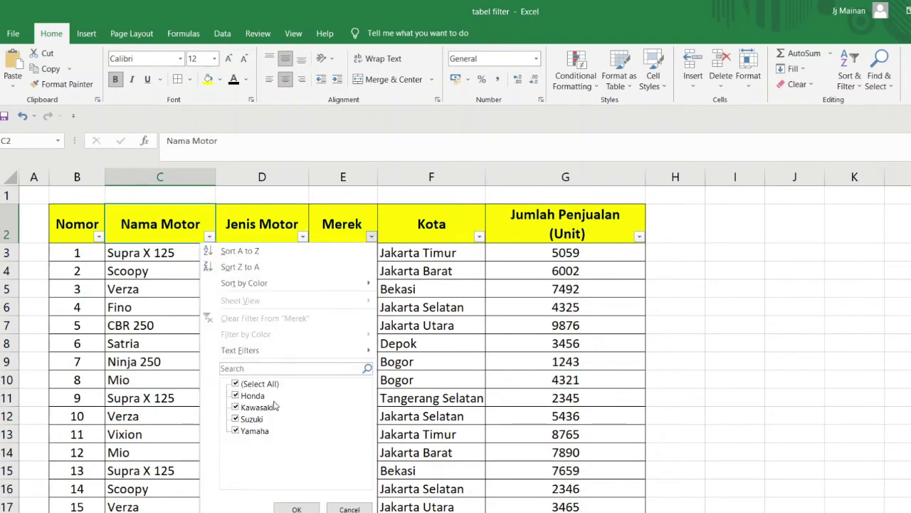
click(235, 384)
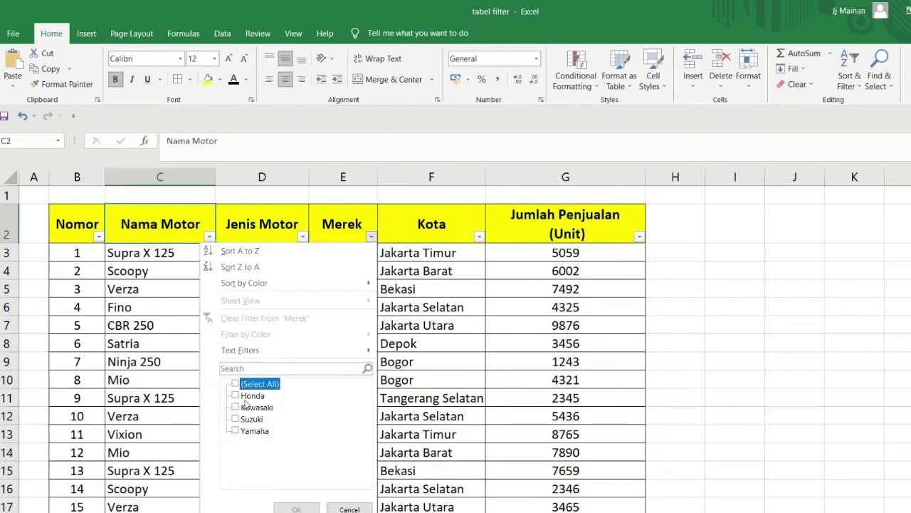
click(242, 431)
click(297, 507)
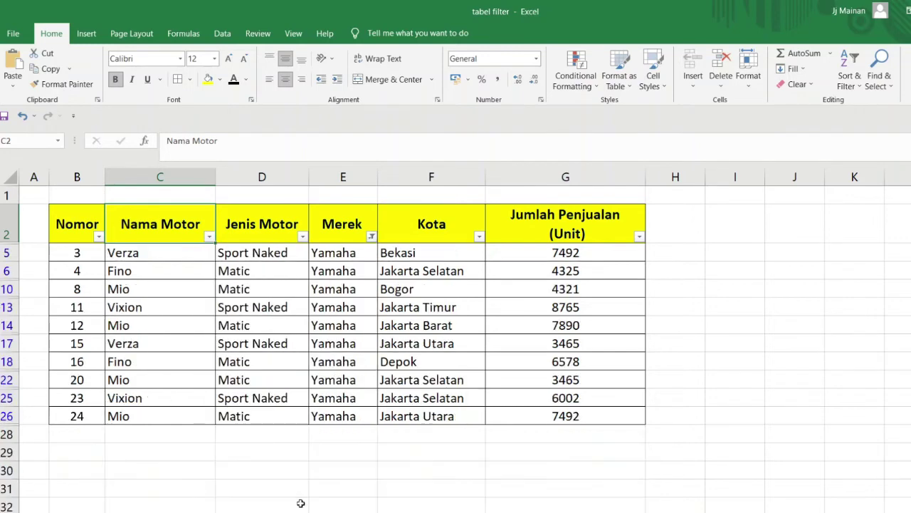
Reset the Merek filter to include all brands
click(371, 237)
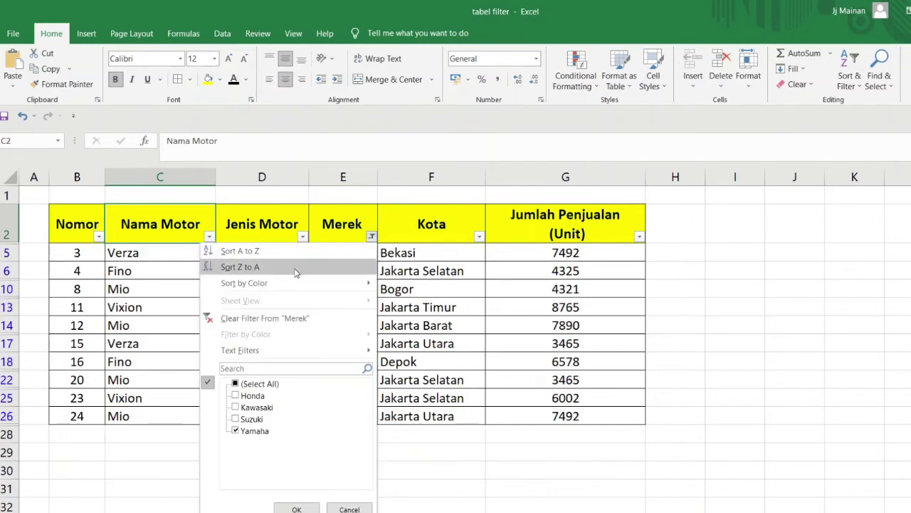
click(235, 385)
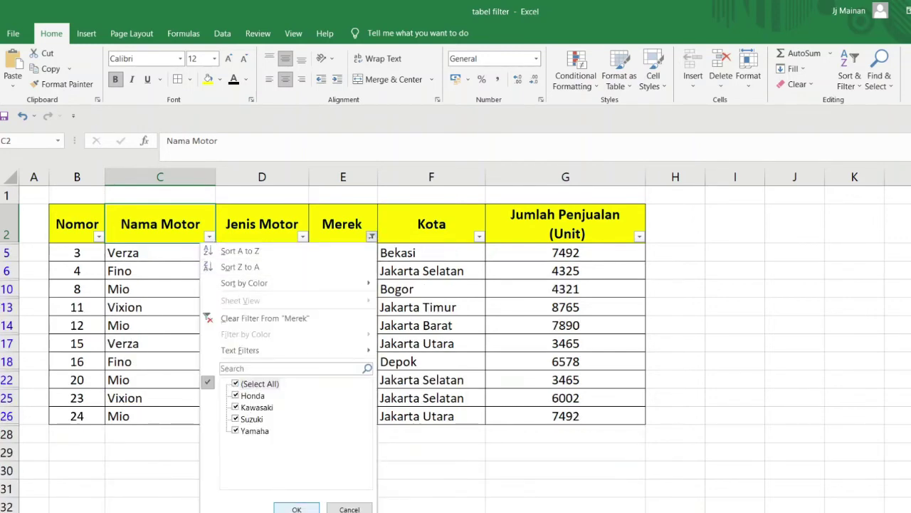
click(297, 507)
Filter the Kota column to show only Bogor
click(479, 237)
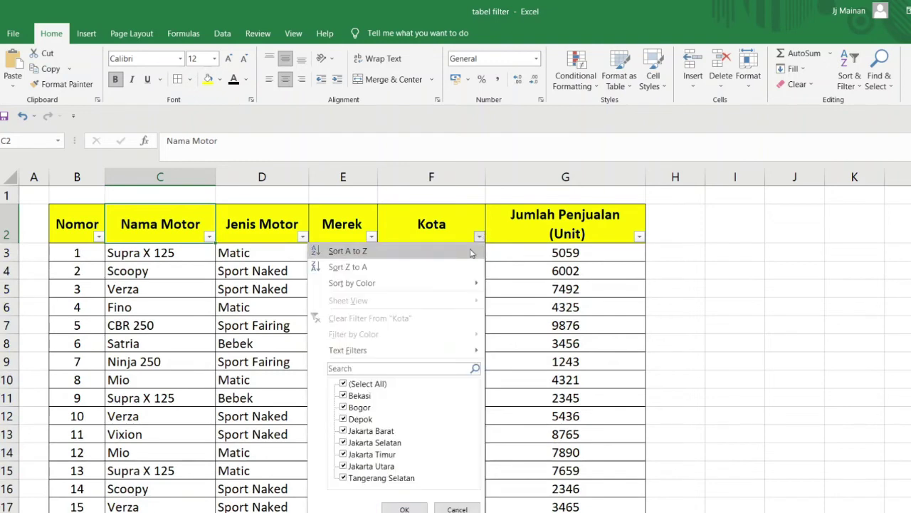
click(345, 385)
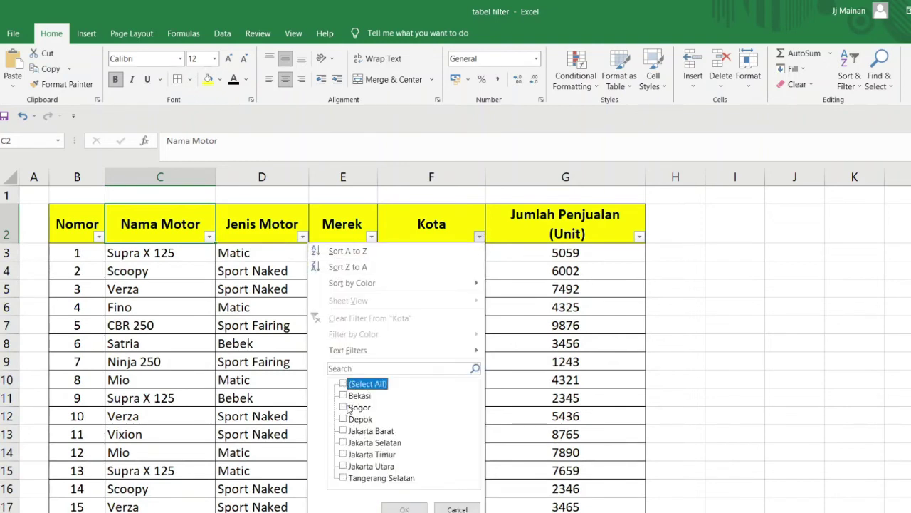
click(344, 407)
click(404, 508)
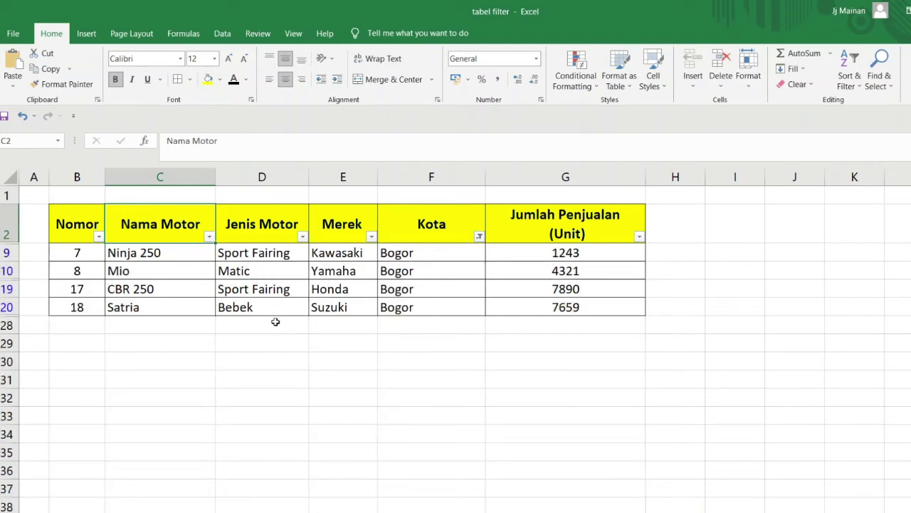
click(480, 236)
click(342, 384)
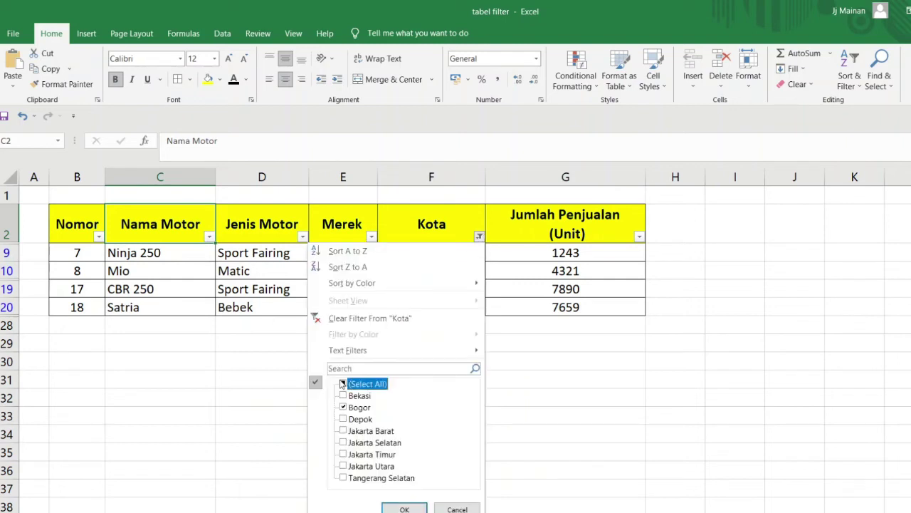
click(406, 509)
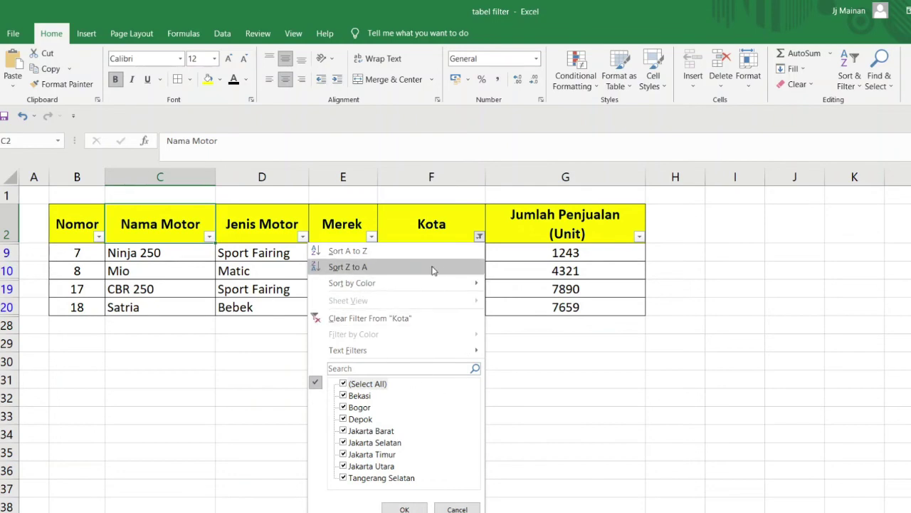
mouse_move(479, 283)
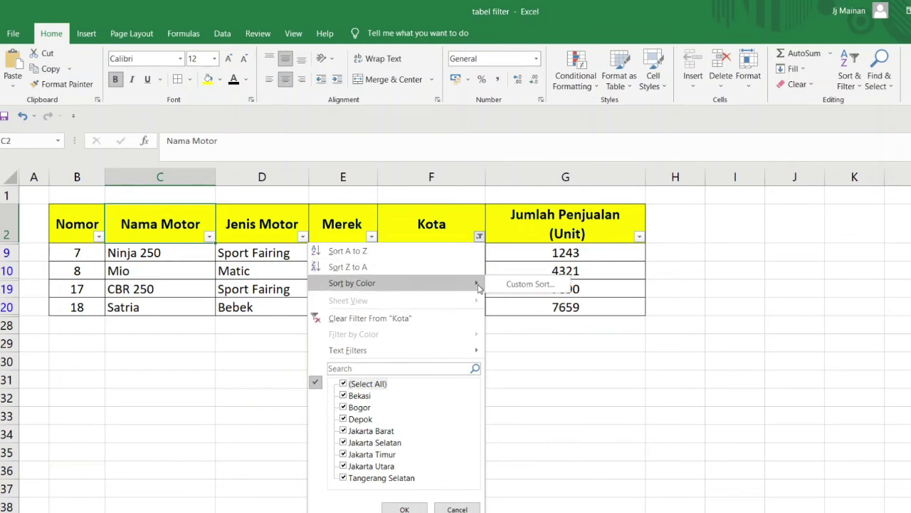
click(539, 284)
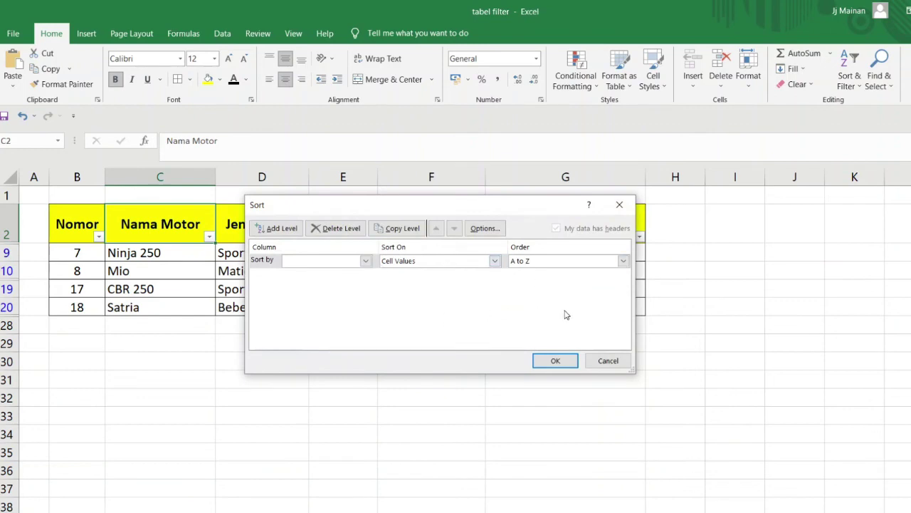
click(620, 206)
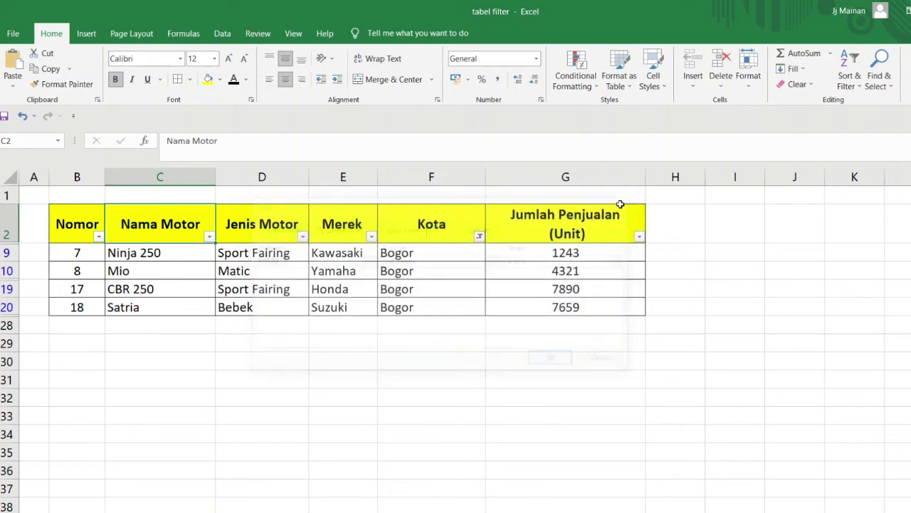
Reset the Kota filter to include all cities
click(480, 237)
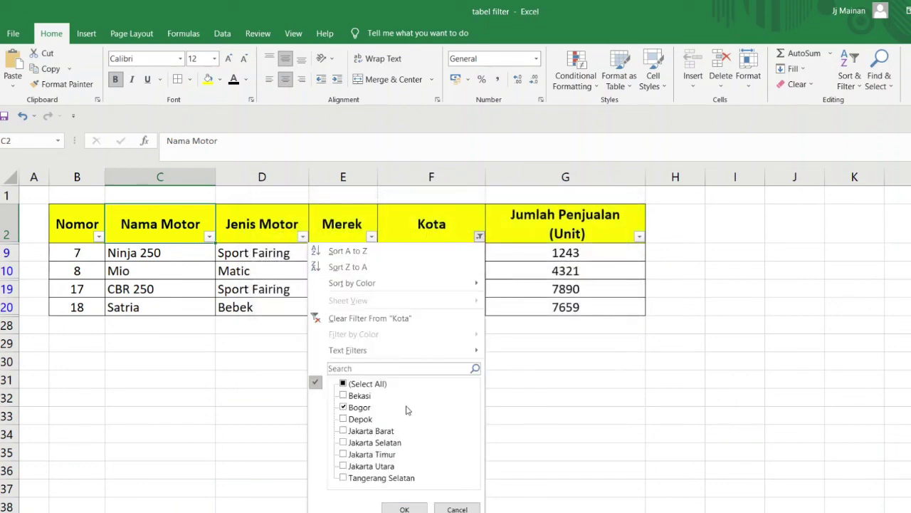
click(343, 383)
click(404, 508)
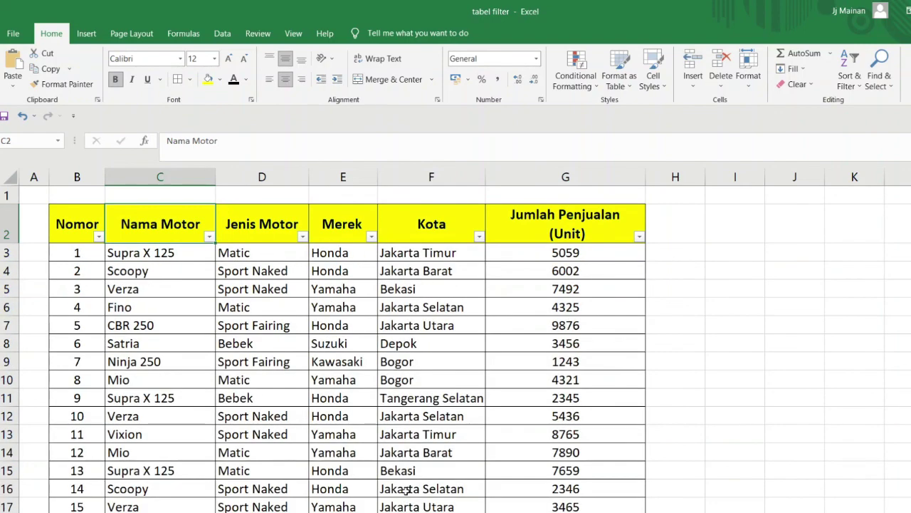